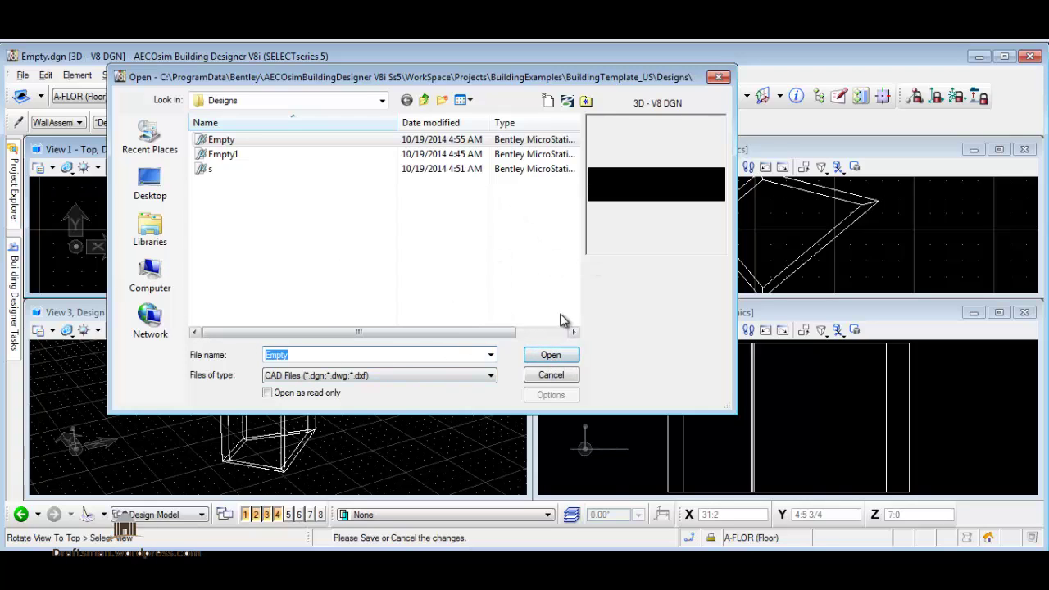
Start a new design file and set designseed as its seed file
click(548, 101)
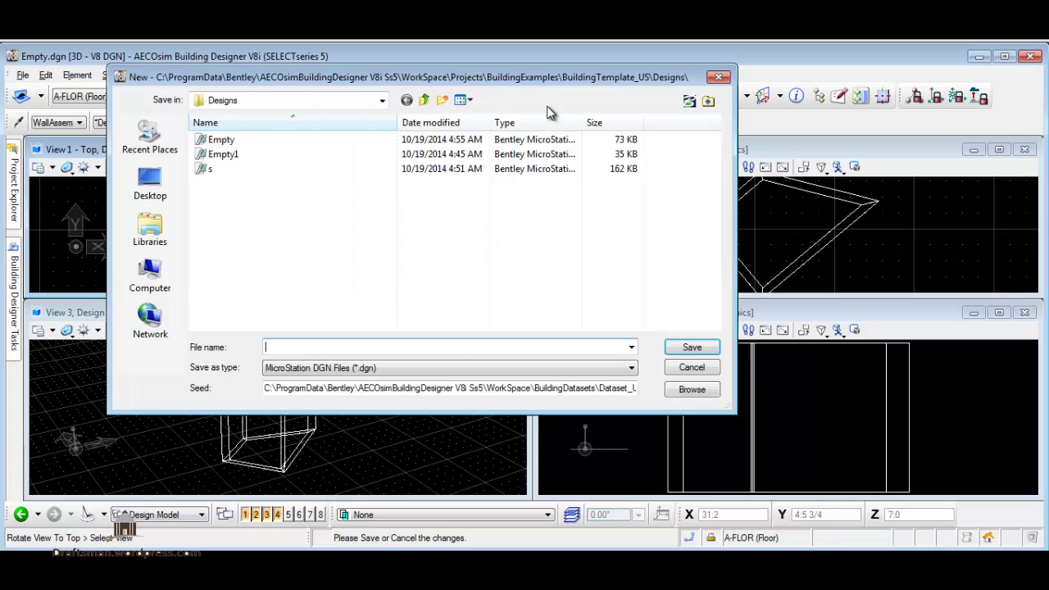
click(272, 343)
click(691, 390)
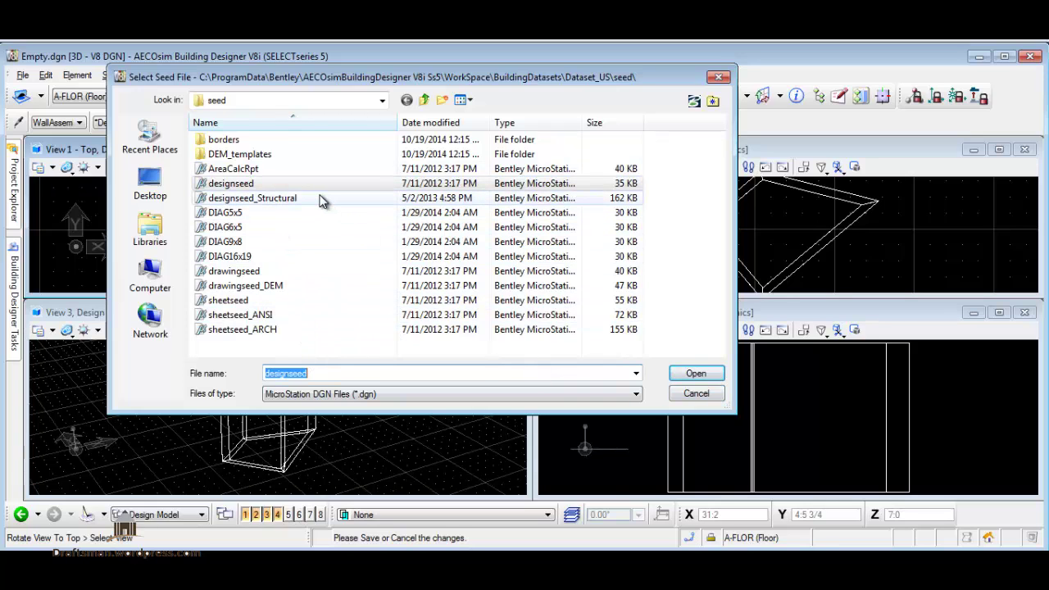
click(322, 200)
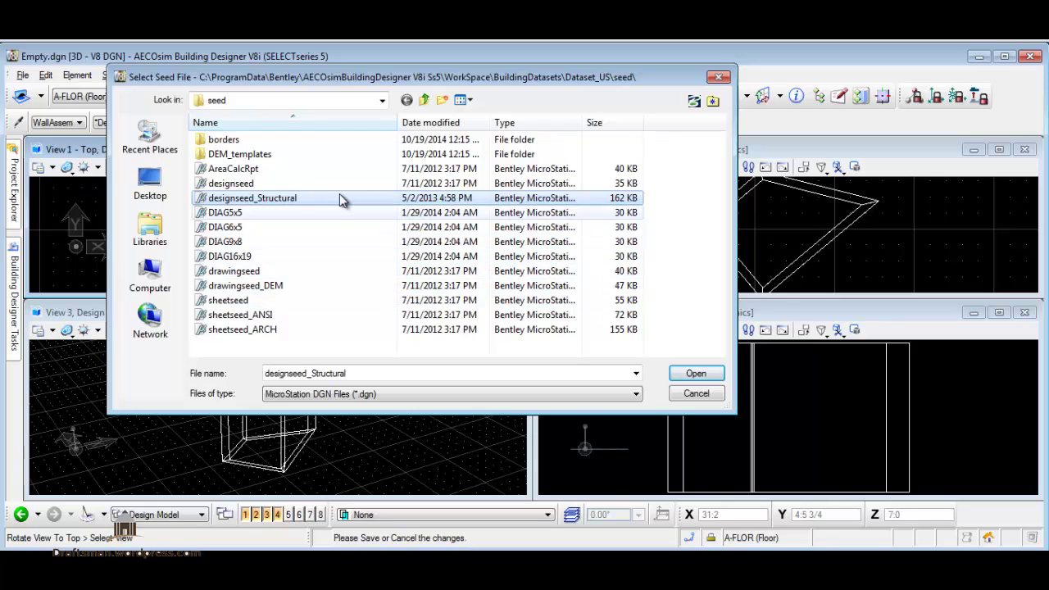
click(312, 185)
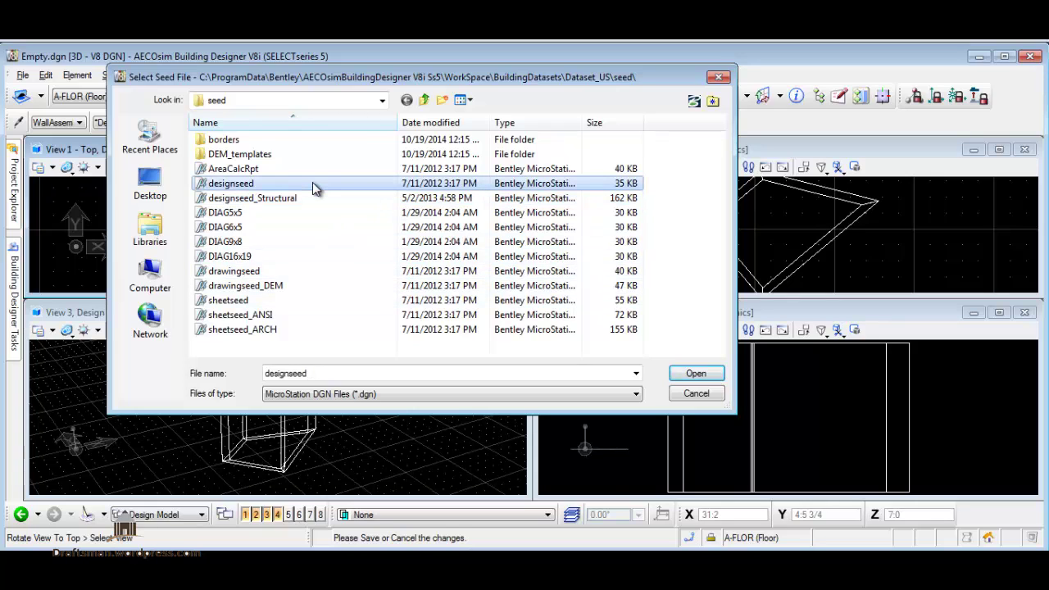
click(695, 375)
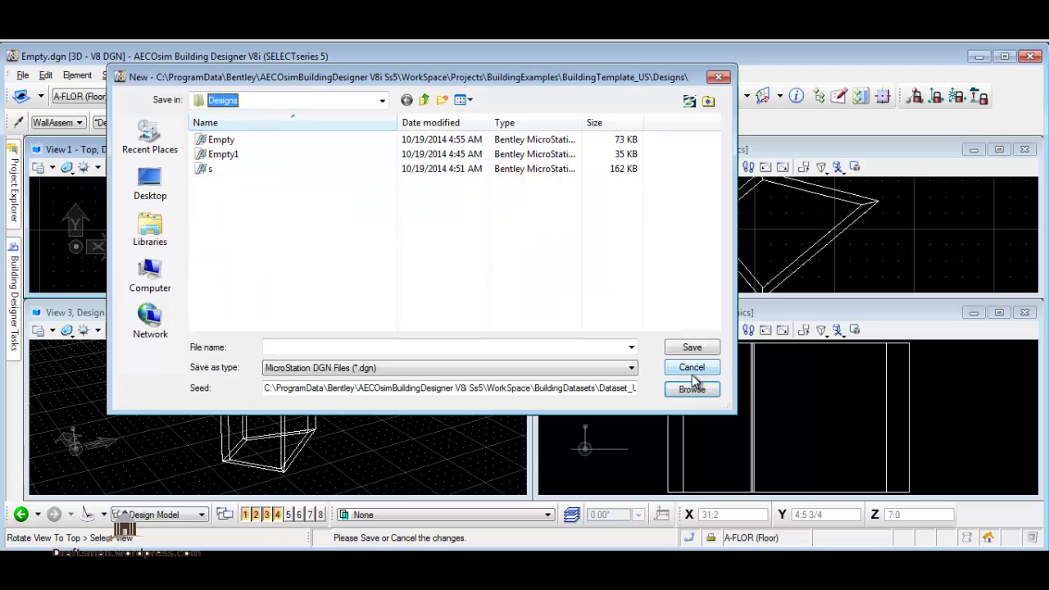
Name the new design file 'o' and save it in the Designs folder
click(504, 318)
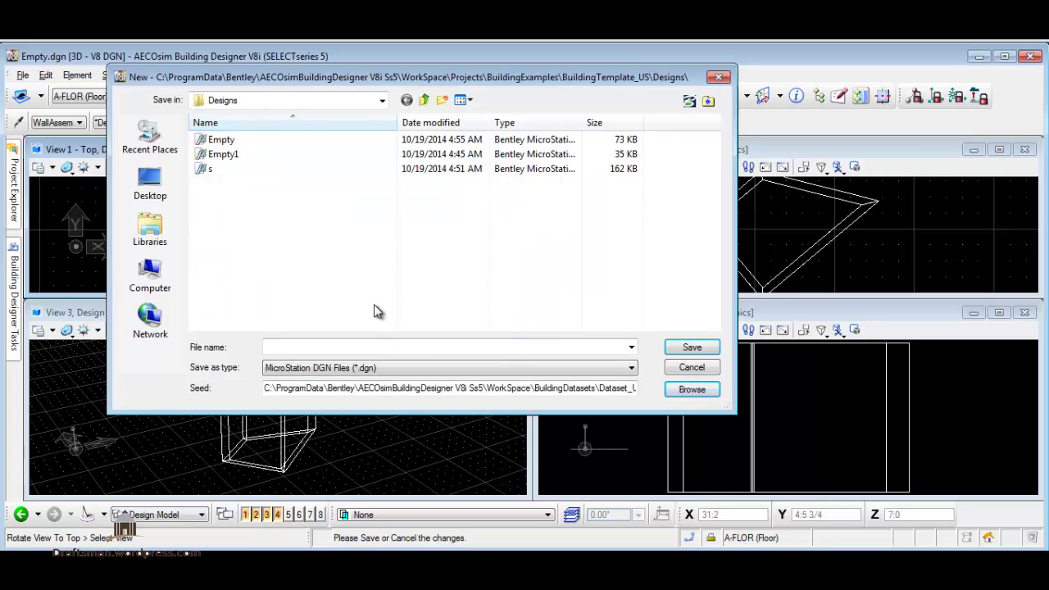
click(314, 346)
text(o)
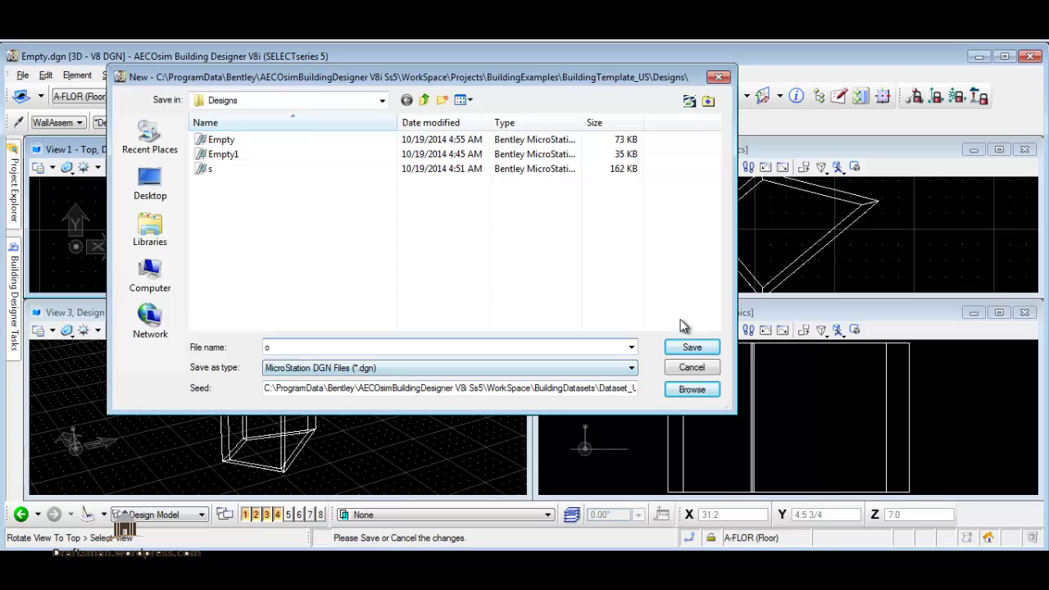
click(701, 347)
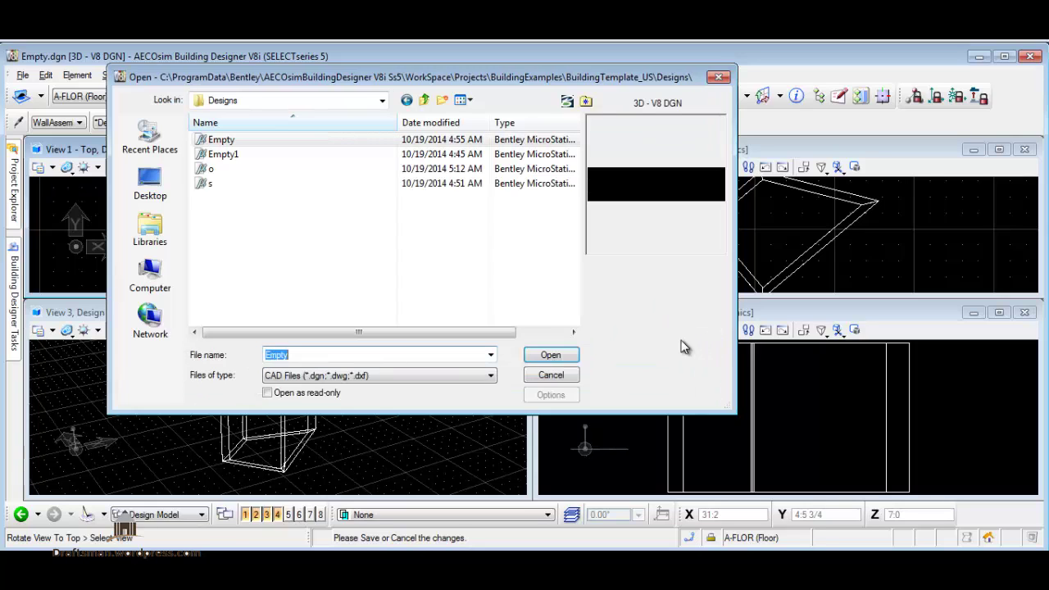
Open the new design file o.dgn from the Designs folder
click(242, 171)
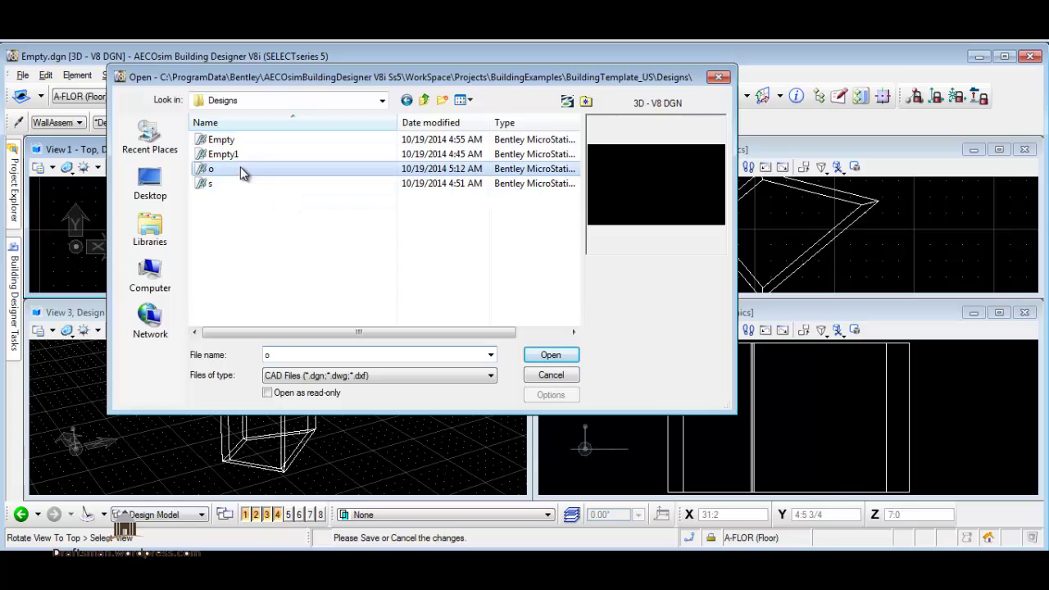
click(550, 357)
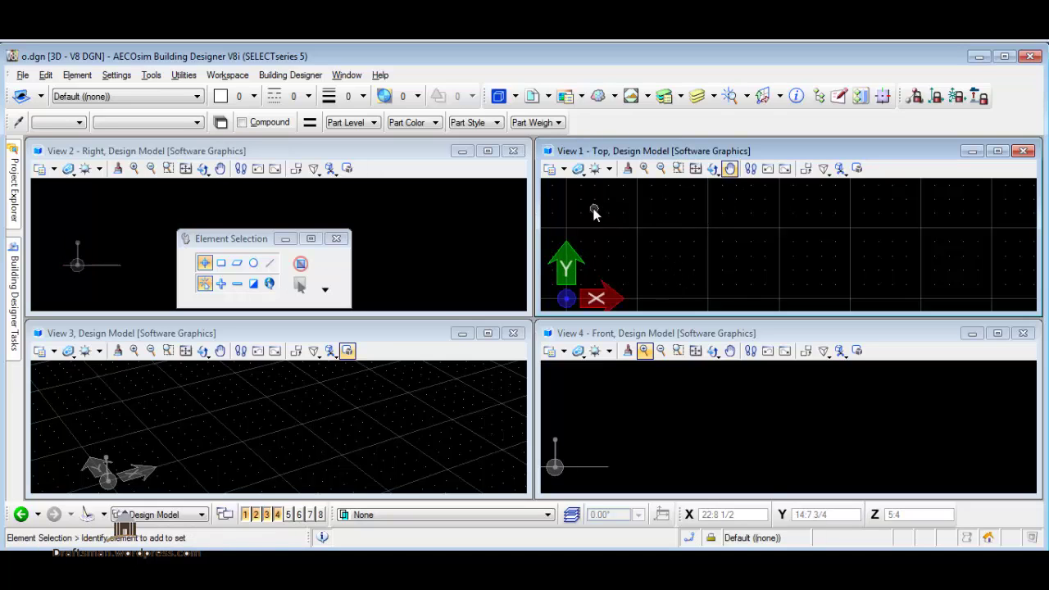
Make View 1 a Top view, close View 3, and stretch View 2 down to fill the space
click(716, 174)
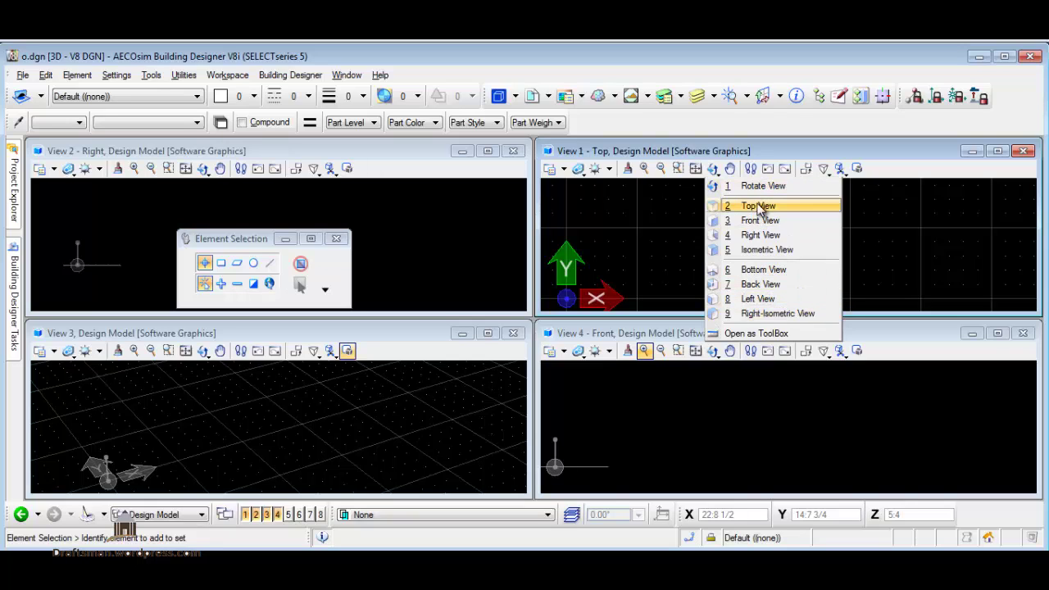
click(755, 187)
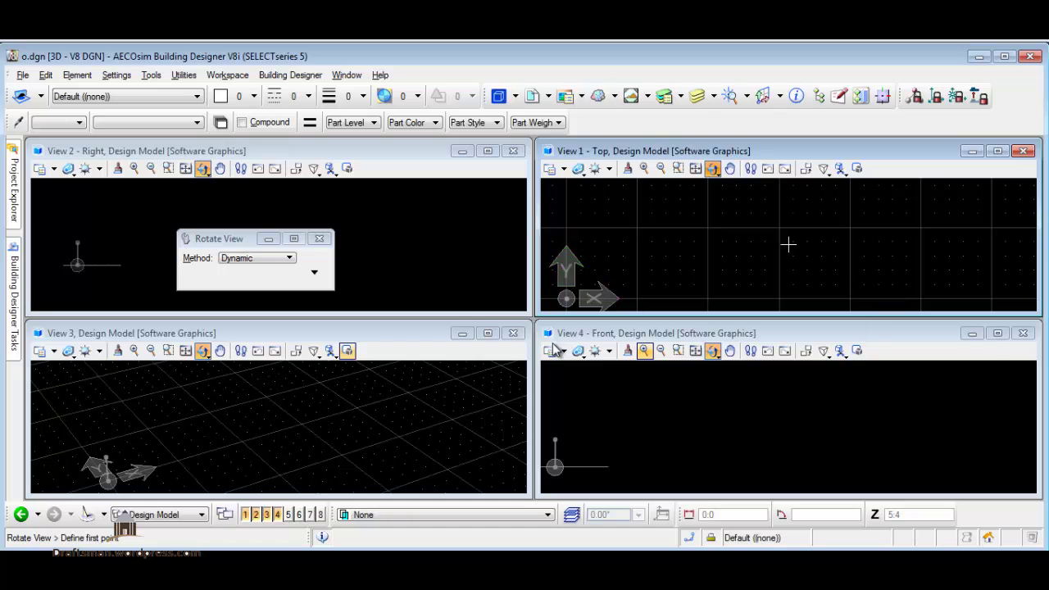
click(514, 334)
drag(445, 315, 468, 496)
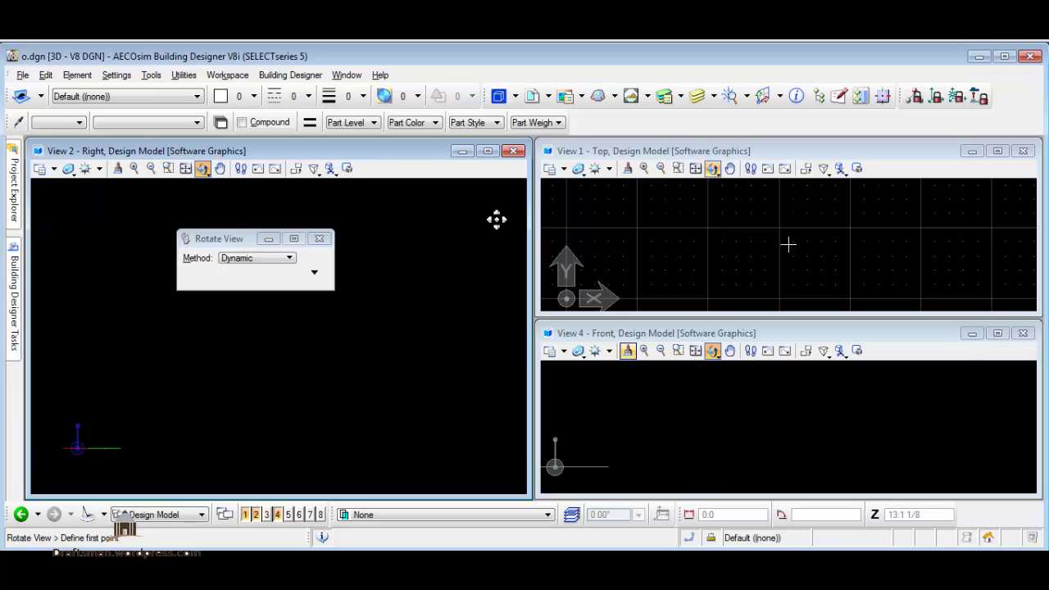
In Floor Manager, set Bldg 1's Floor 1 relative elevation to 2:0
click(279, 80)
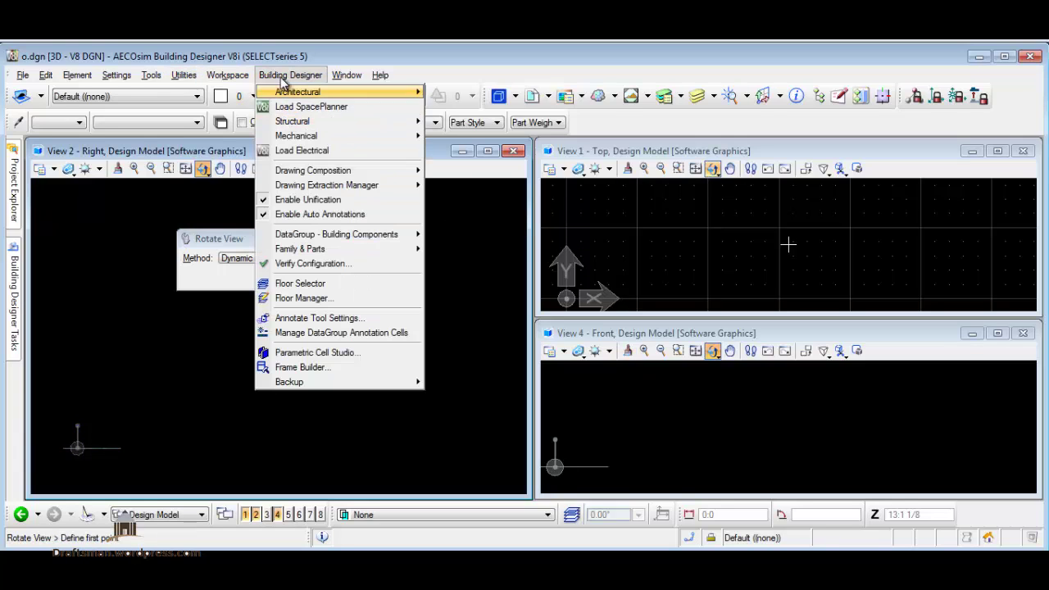
click(366, 306)
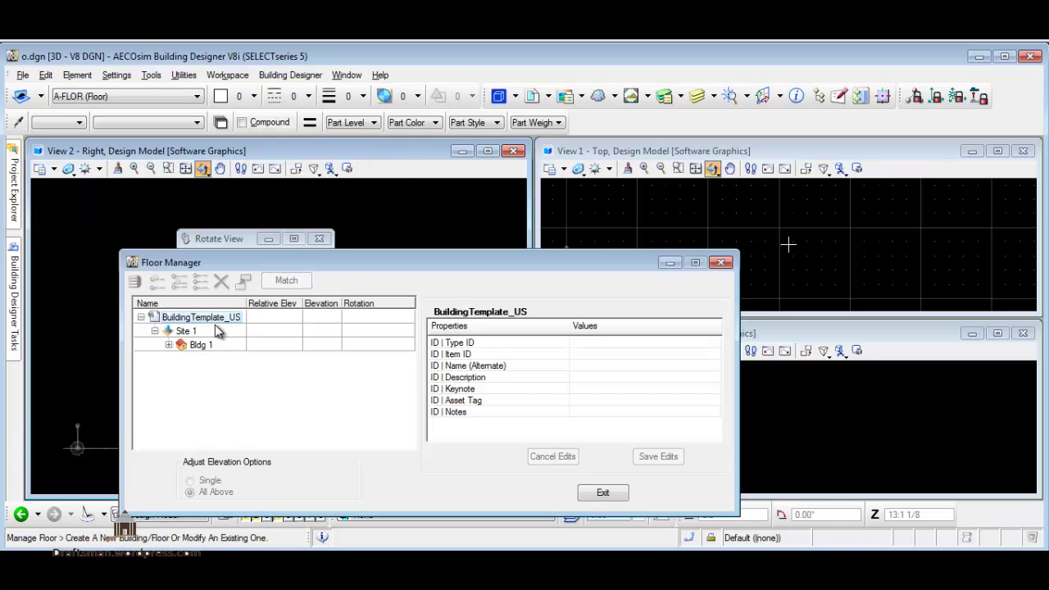
click(168, 345)
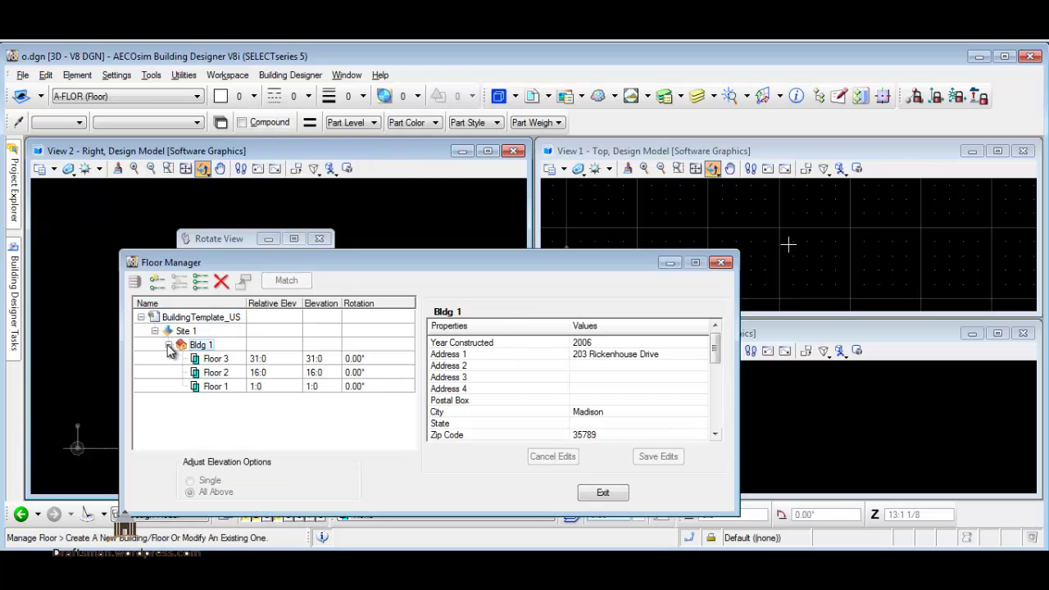
click(221, 388)
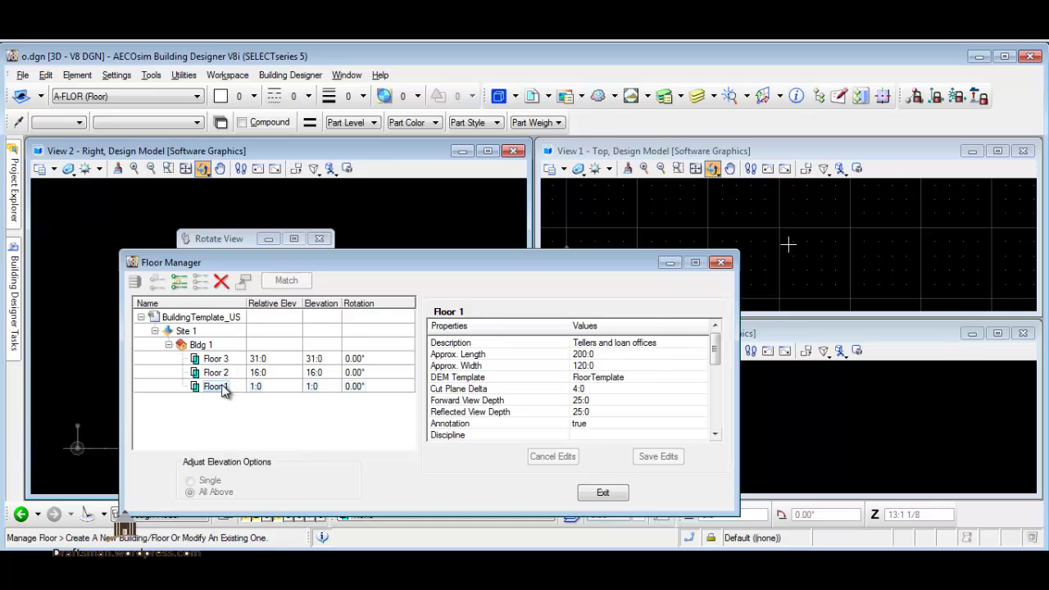
click(275, 385)
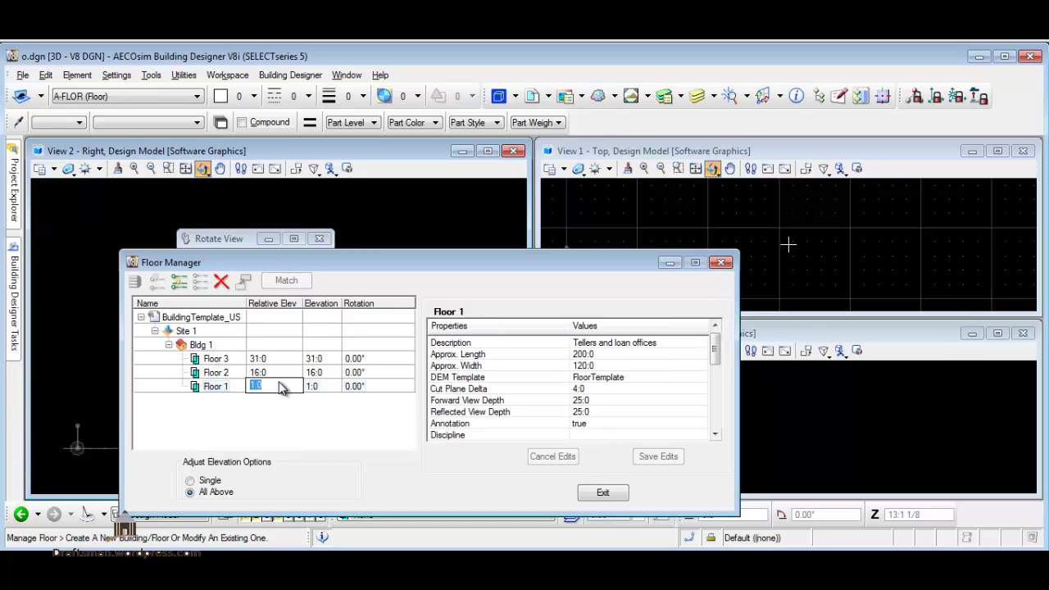
text(2)
key(Return)
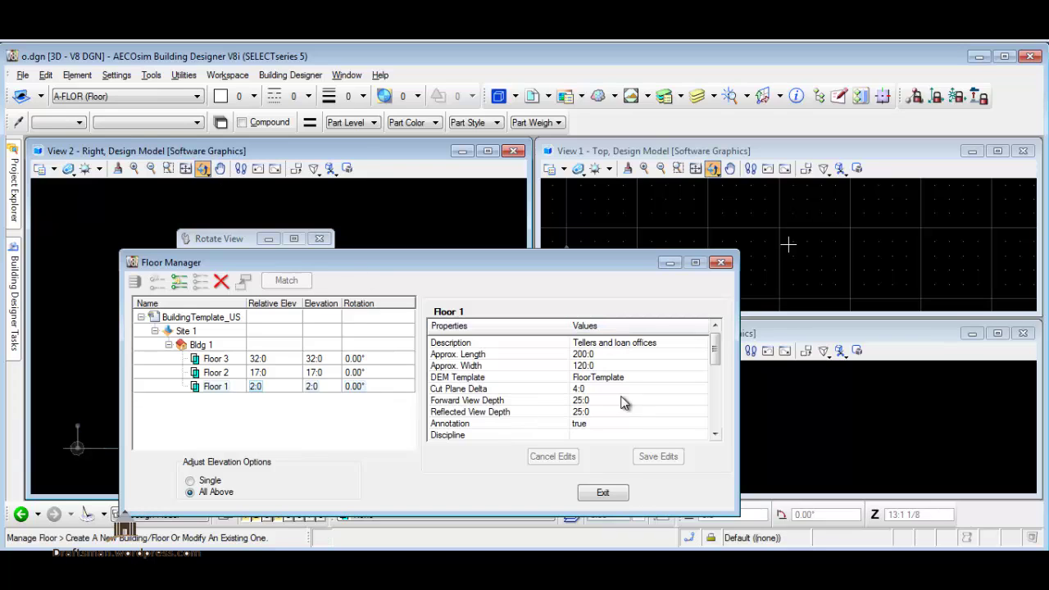
Set Floor 1's discipline to Structural and close Floor Manager
drag(716, 356, 715, 377)
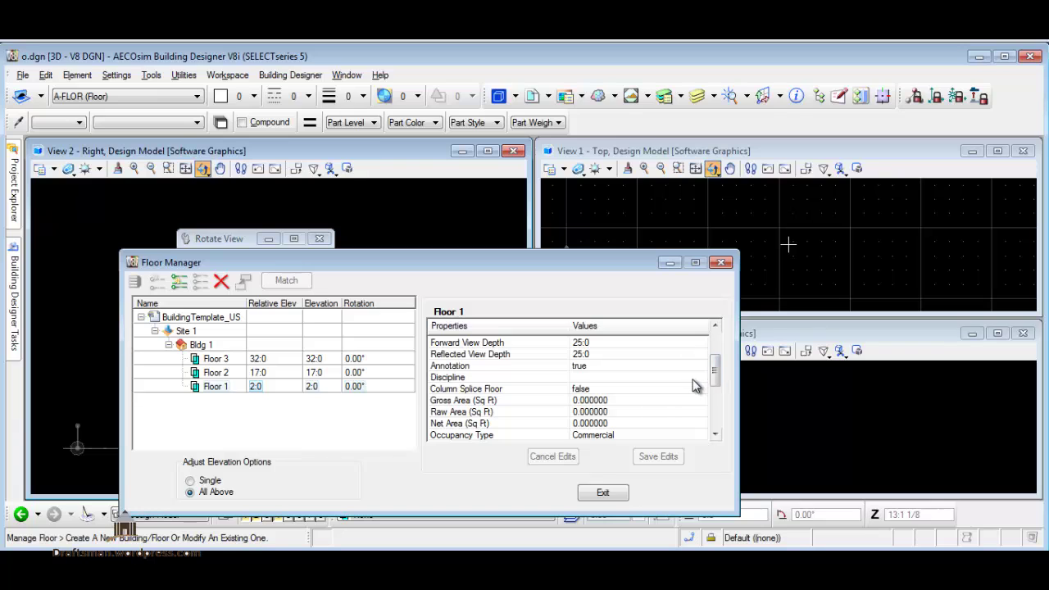
click(699, 379)
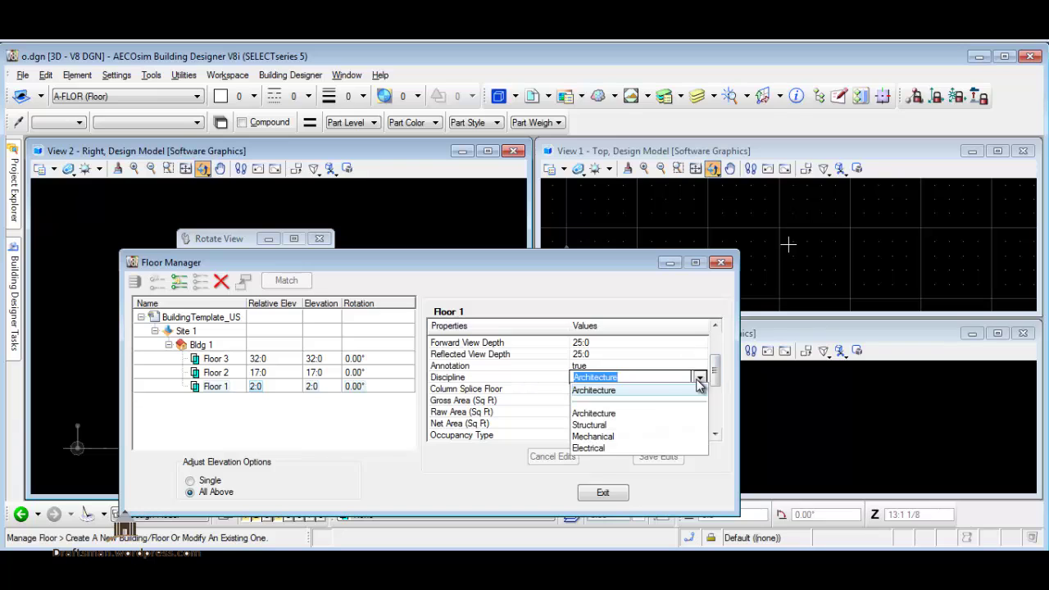
click(617, 425)
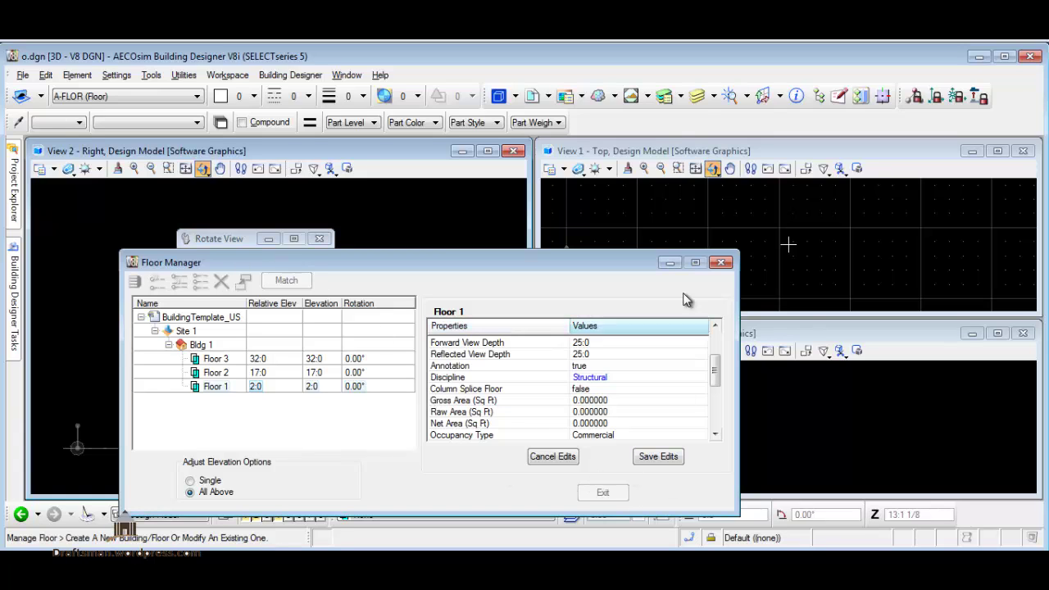
click(722, 262)
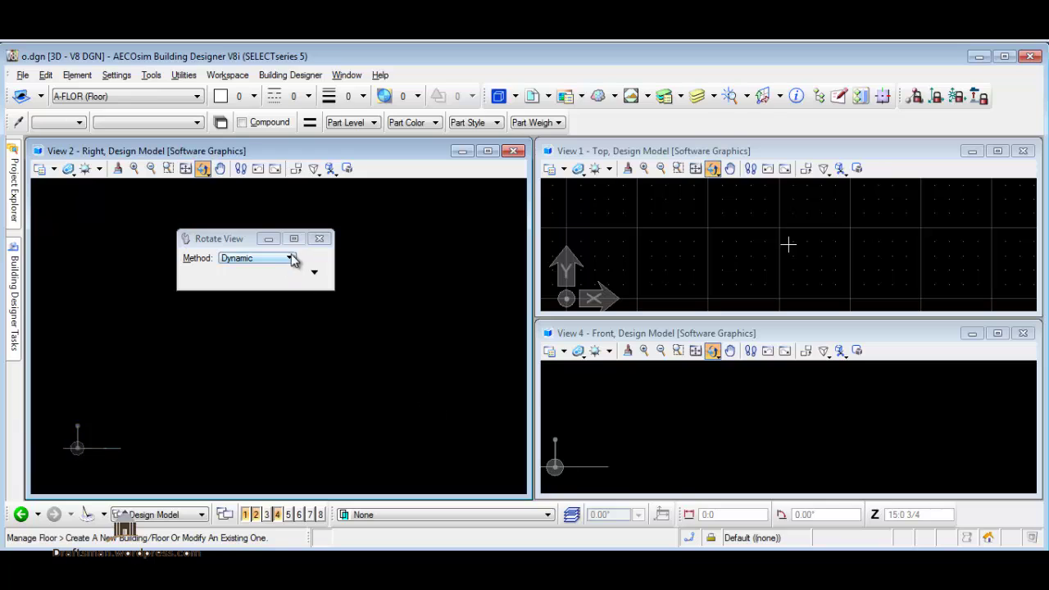
Move the view-rotation settings aside and start Place Wall with the Project_Wall template
drag(201, 239, 355, 454)
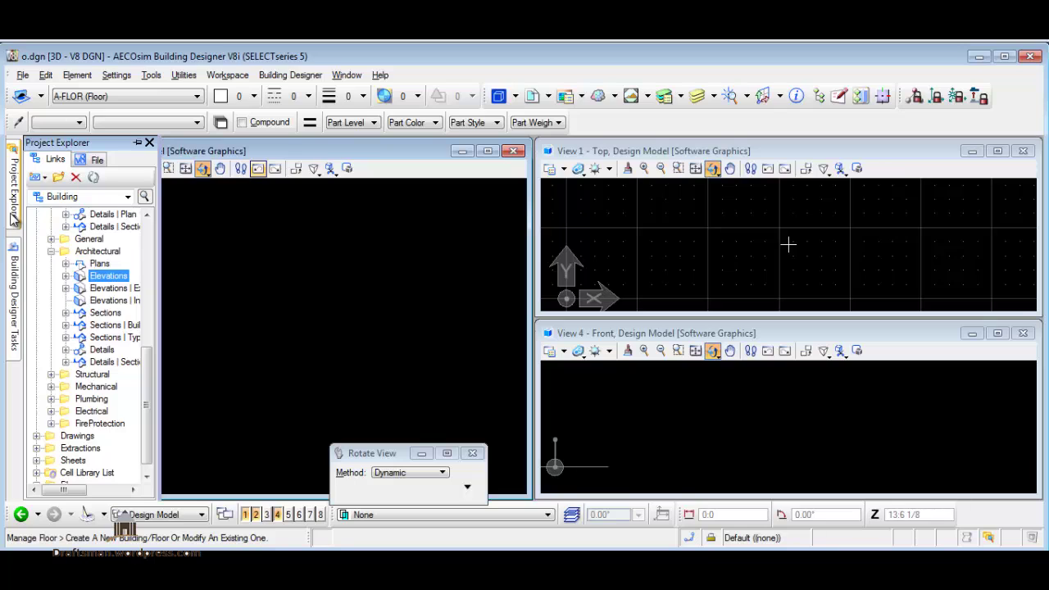
mouse_move(13, 296)
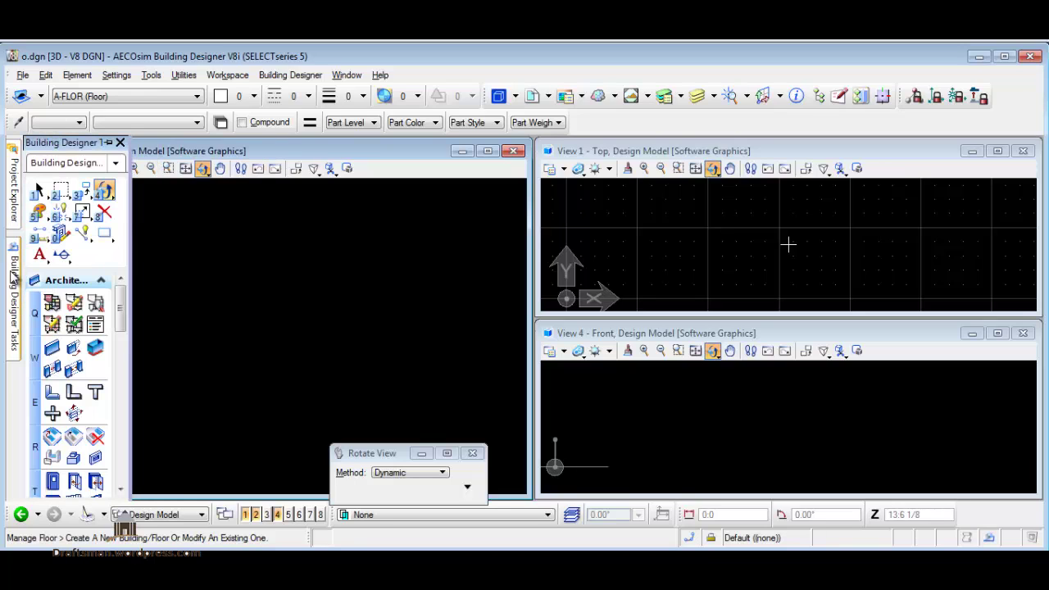
click(52, 350)
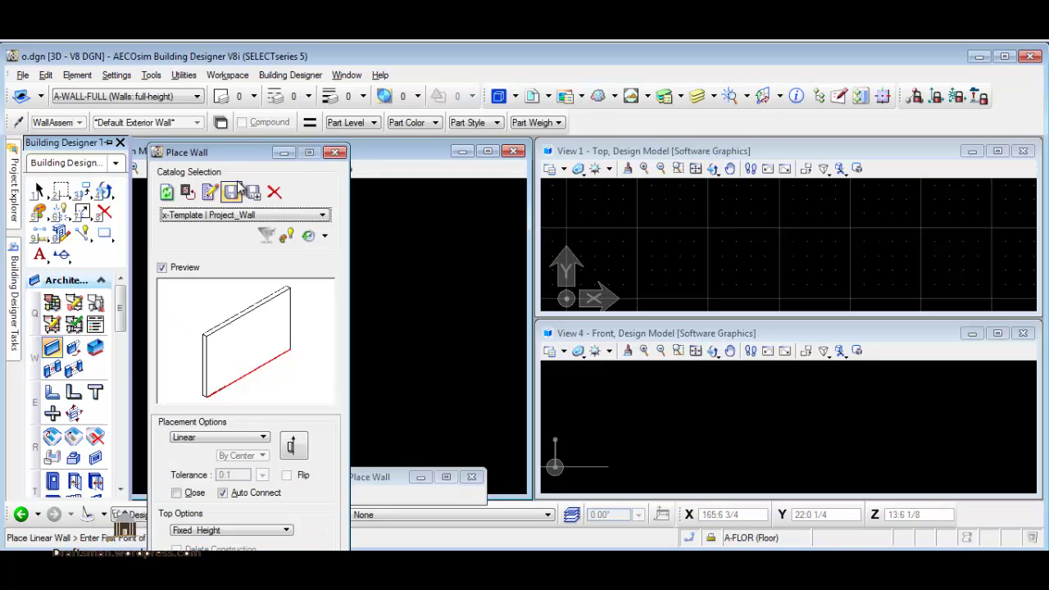
Keep the x-Template | Project_Wall catalog and Linear placement for the walls
drag(255, 160, 325, 52)
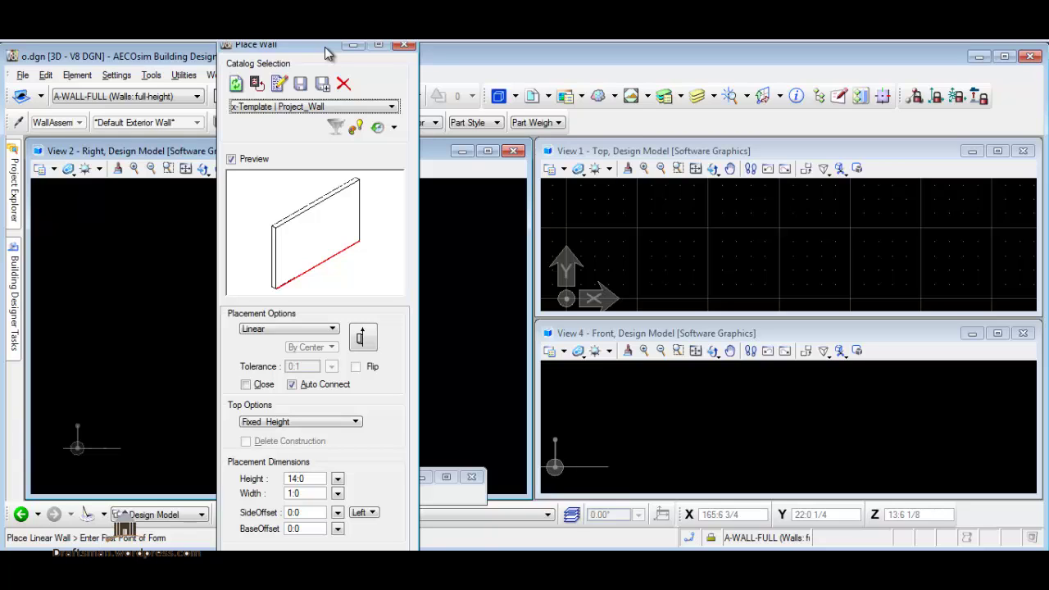
click(320, 107)
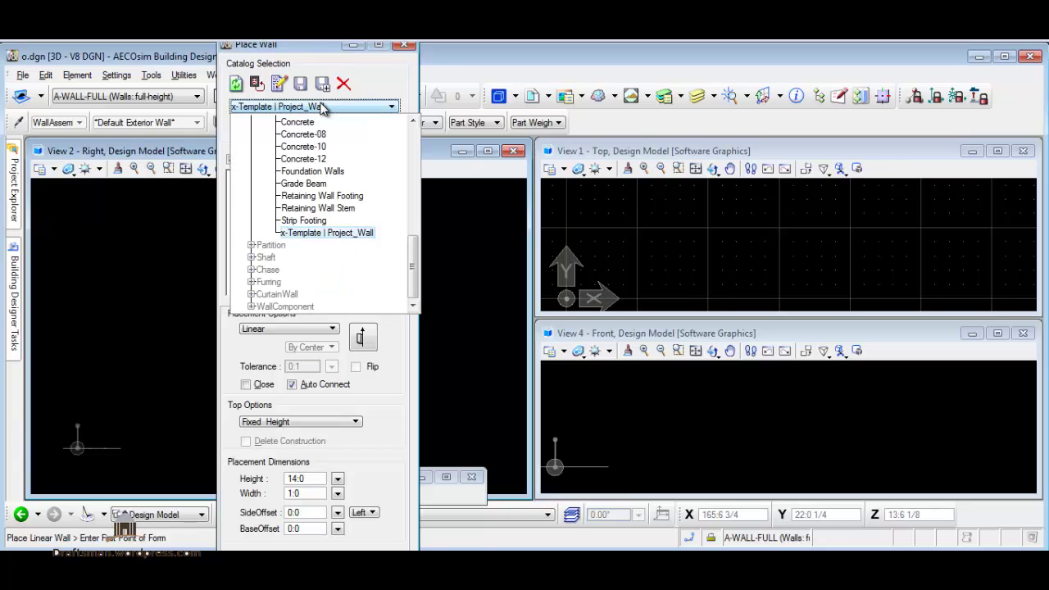
click(322, 108)
click(327, 332)
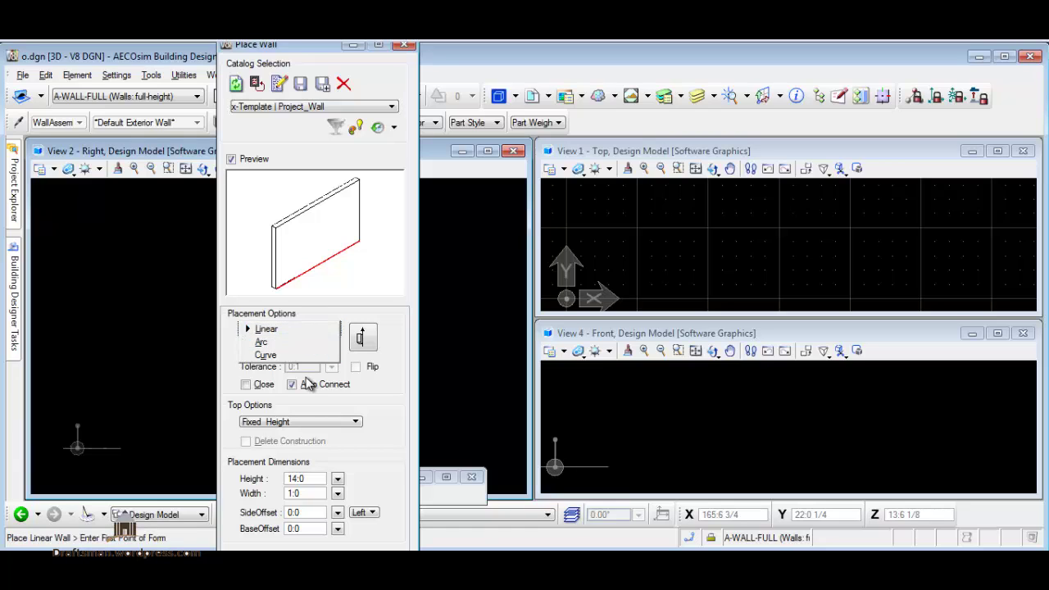
click(401, 323)
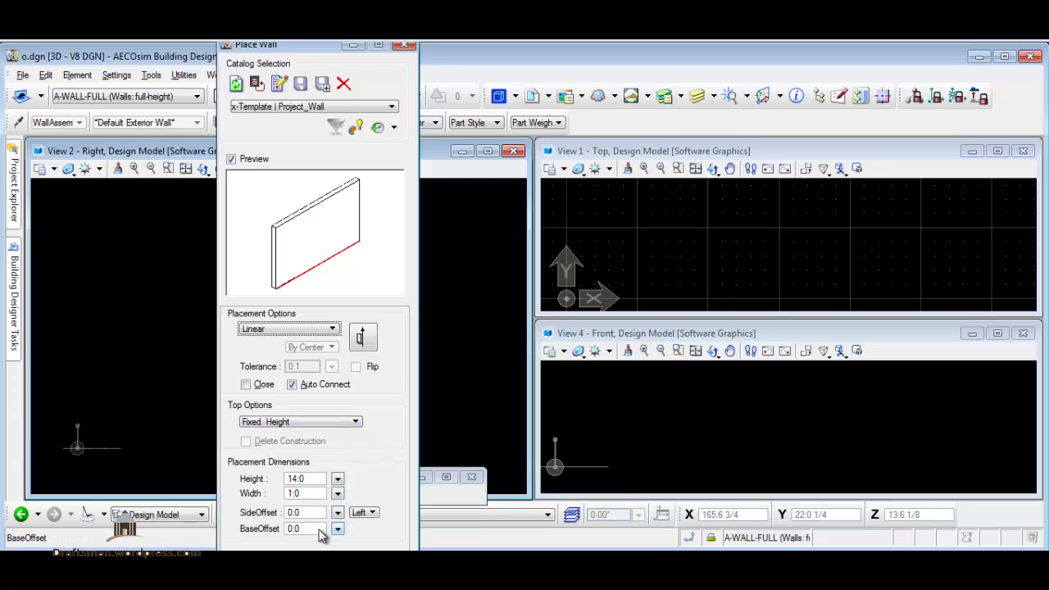
Draw a closed four-wall loop, 14:0 high and 1:0 wide, in the top view
click(980, 246)
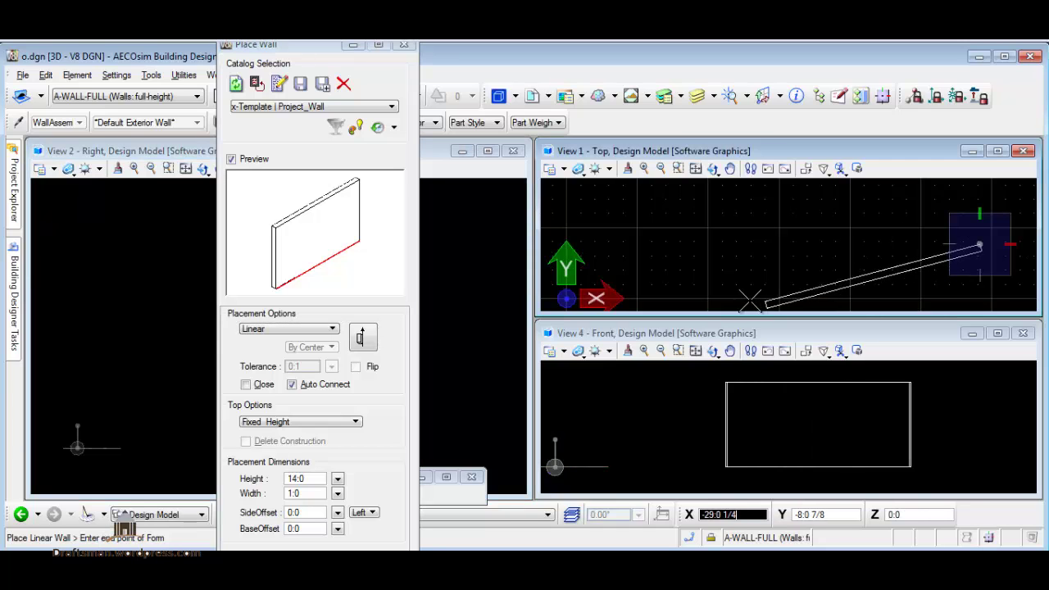
click(709, 292)
scroll(564, 283, down, 3)
click(601, 264)
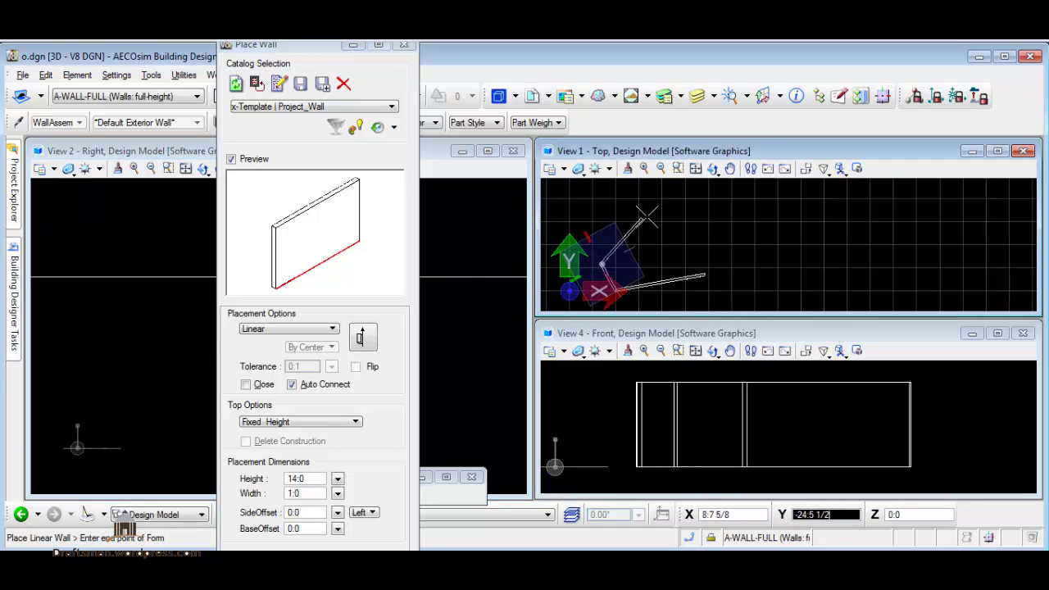
click(654, 213)
click(706, 275)
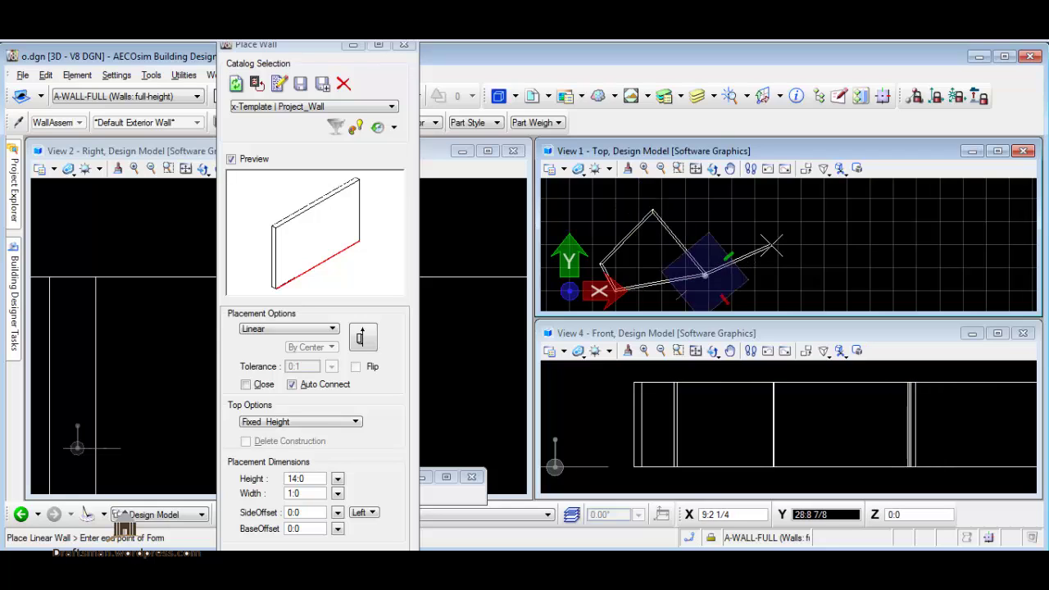
right_click(791, 263)
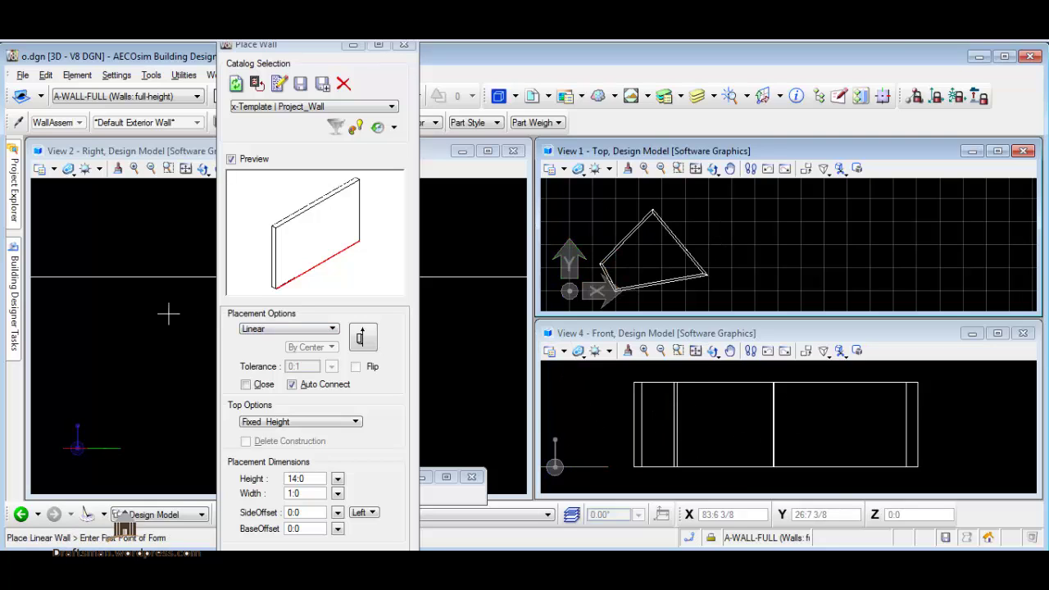
scroll(176, 345, down, 5)
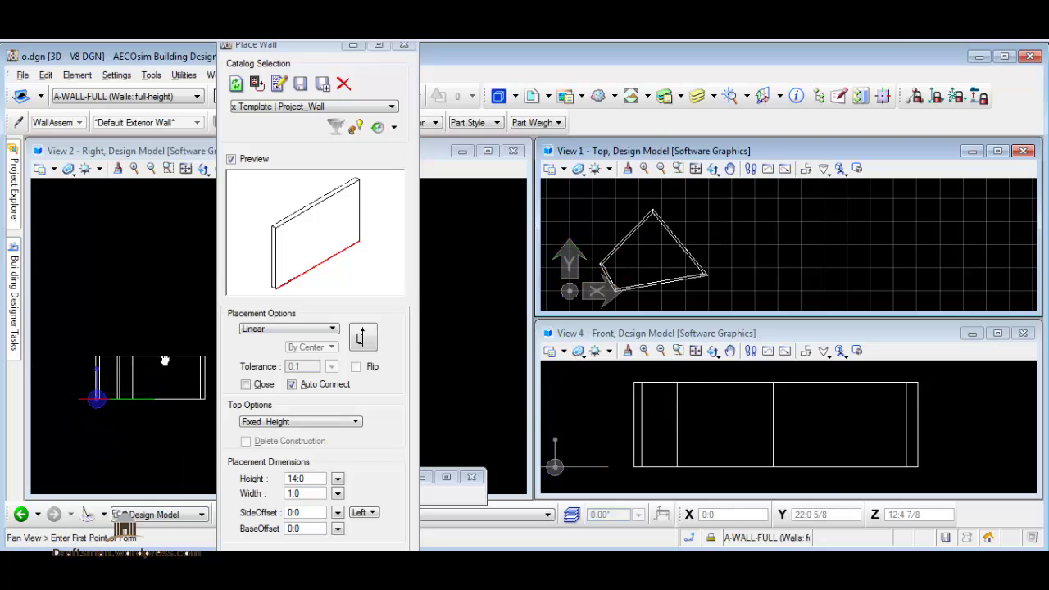
Start Place Steel Column - Primary from the Structure group, set to W10X45 crane columns
click(12, 287)
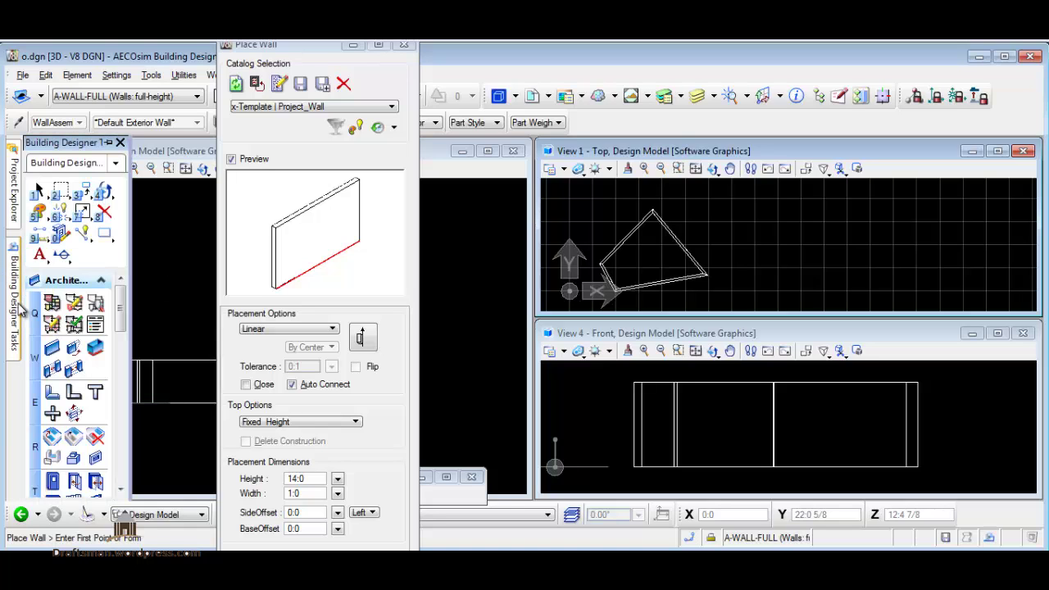
click(101, 280)
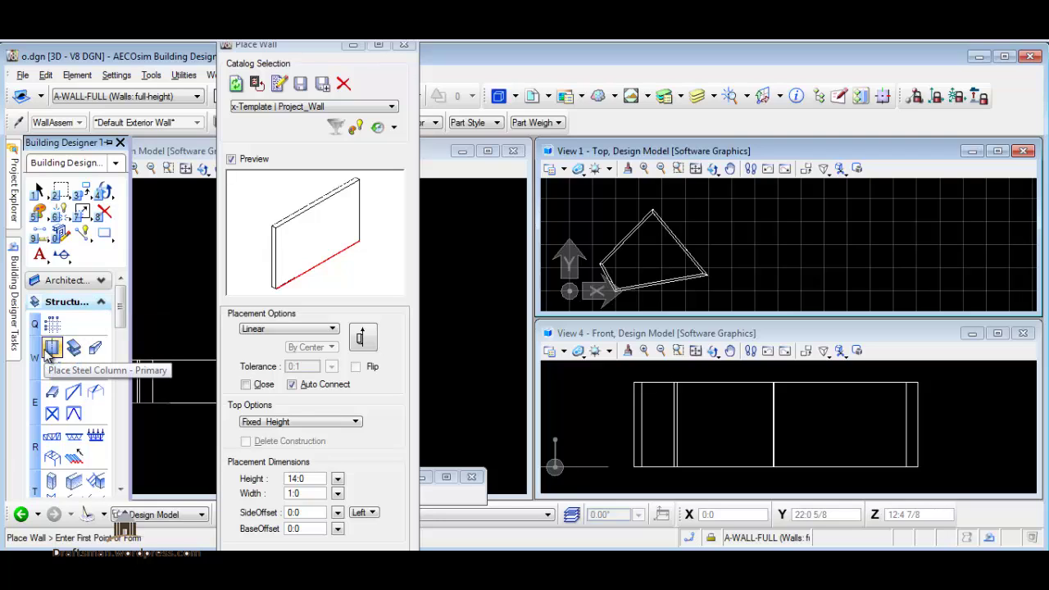
click(52, 349)
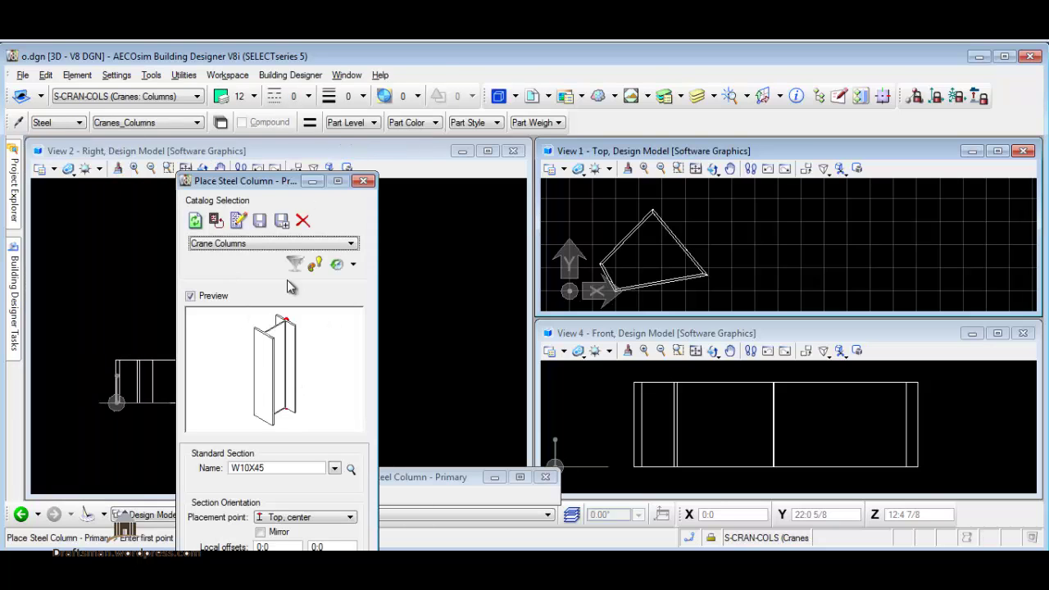
drag(282, 184, 307, 68)
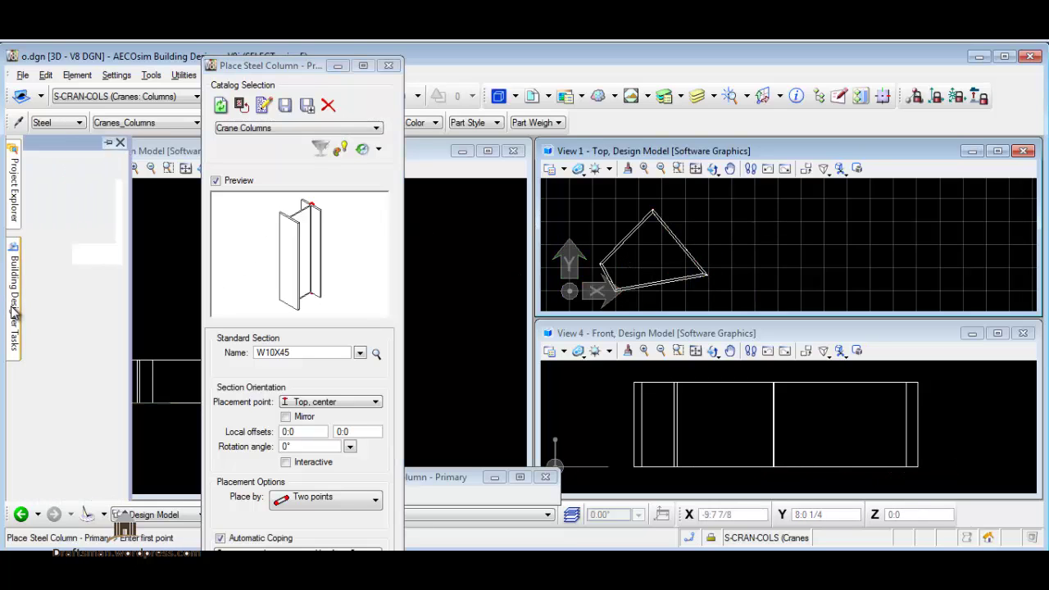
mouse_move(13, 303)
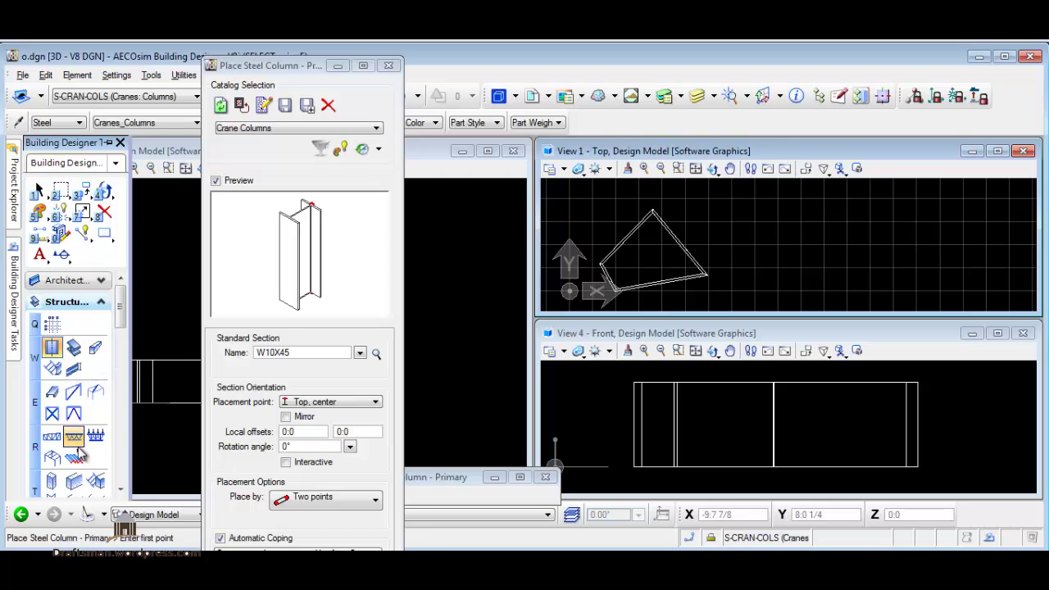
Place a circular DIA24.00 concrete column beside the walls in the top view
click(51, 483)
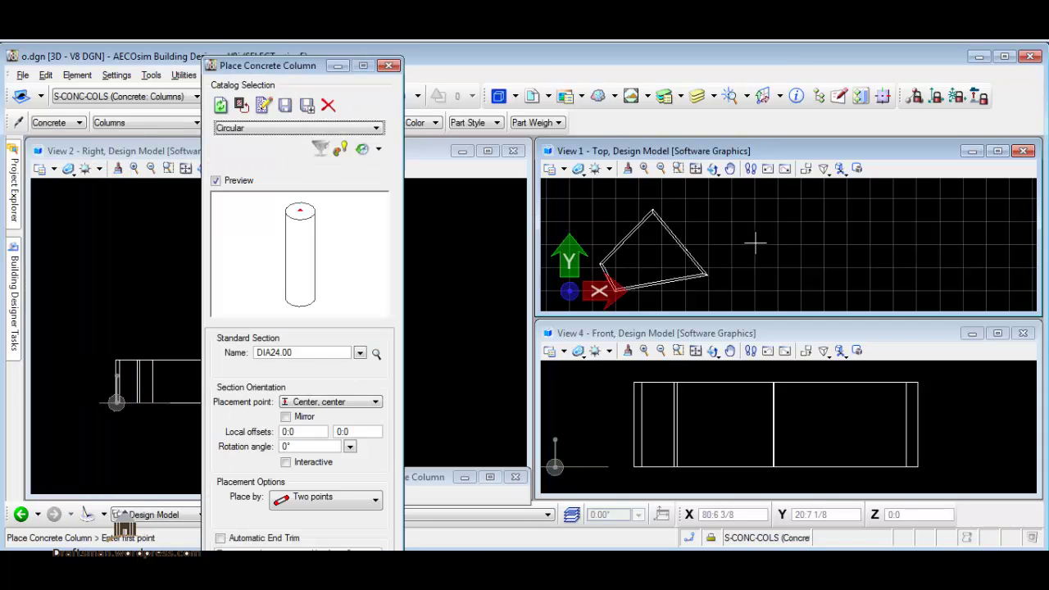
click(747, 260)
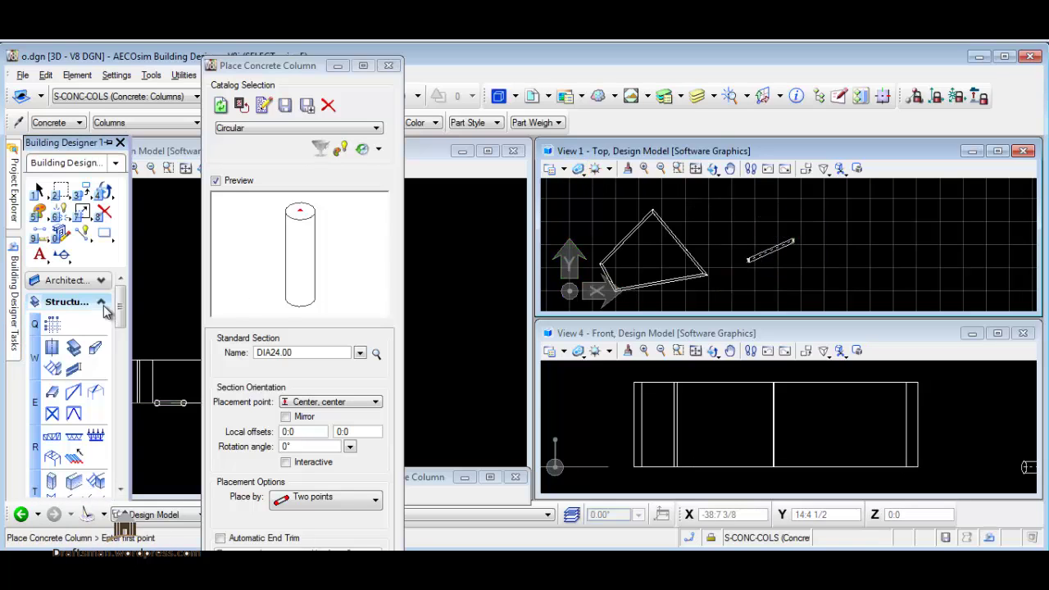
click(102, 302)
Expand the Drafting and Drawing task groups, then open the status-bar Measure tools list
scroll(96, 439, down, 1)
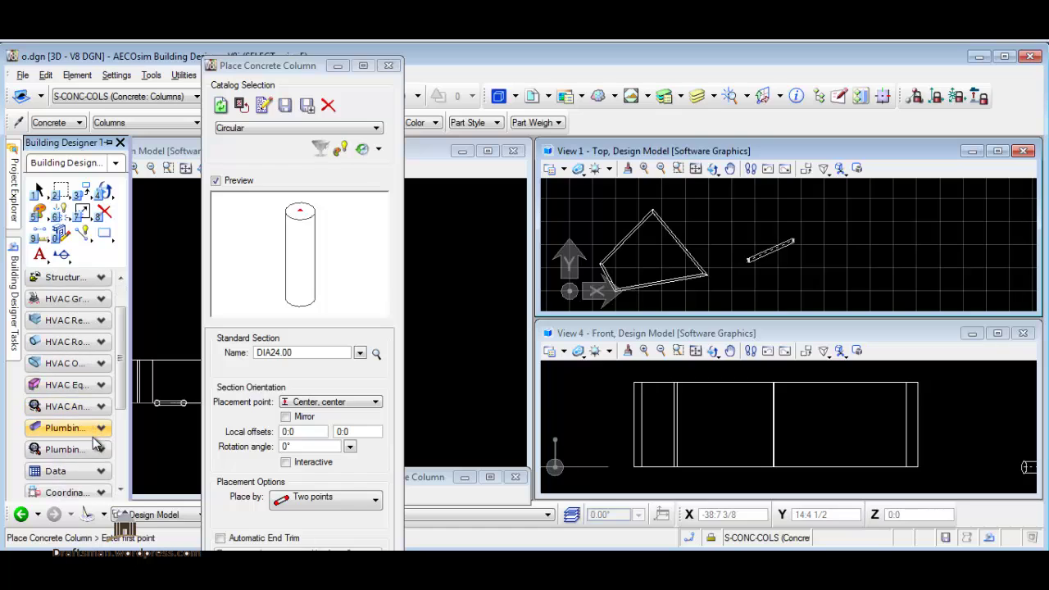
scroll(93, 440, down, 1)
scroll(95, 441, down, 2)
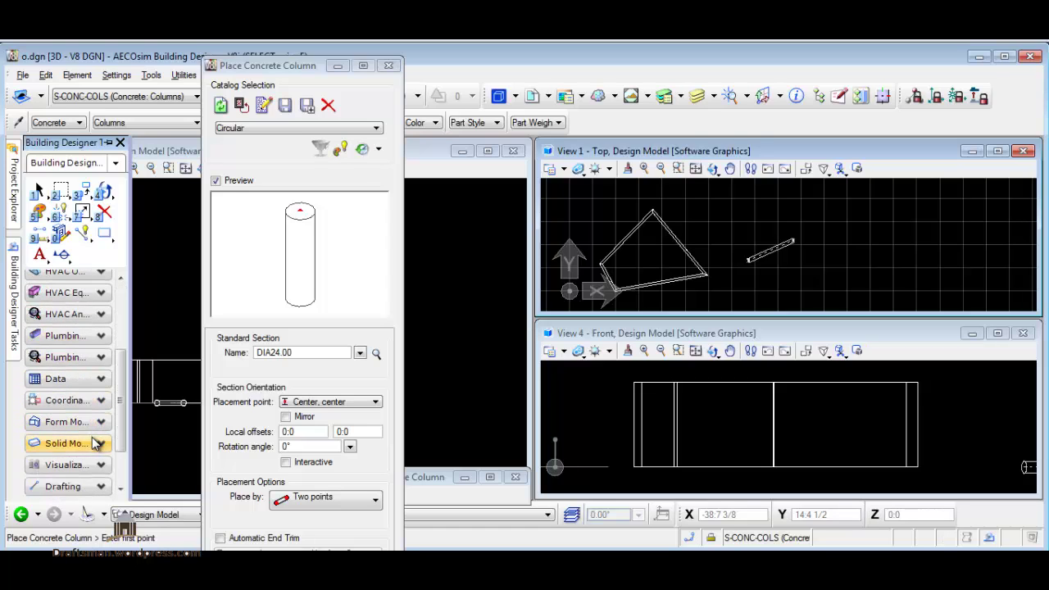
scroll(94, 435, down, 1)
scroll(92, 428, down, 1)
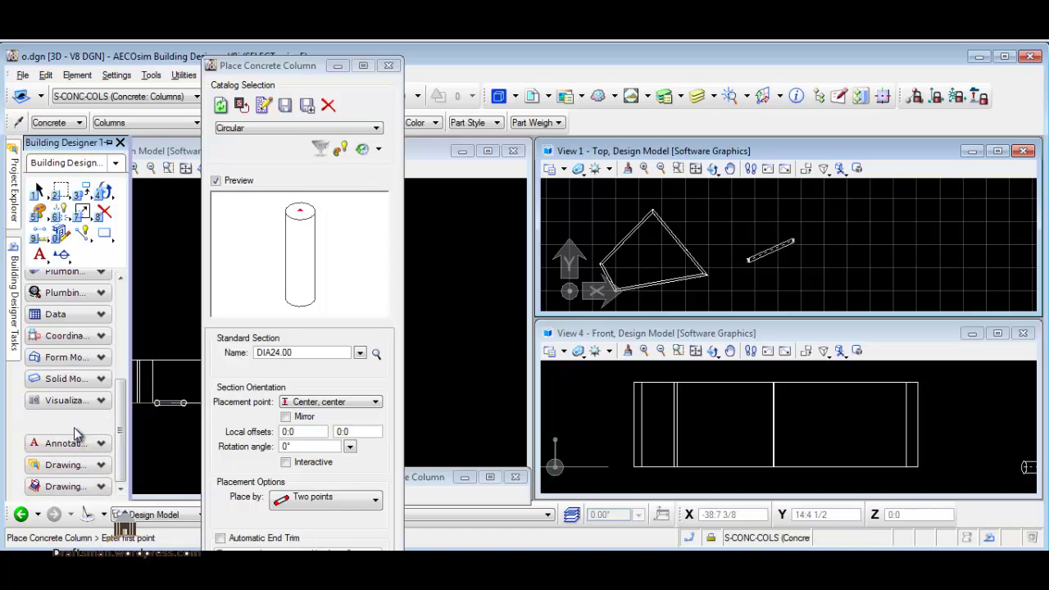
click(66, 421)
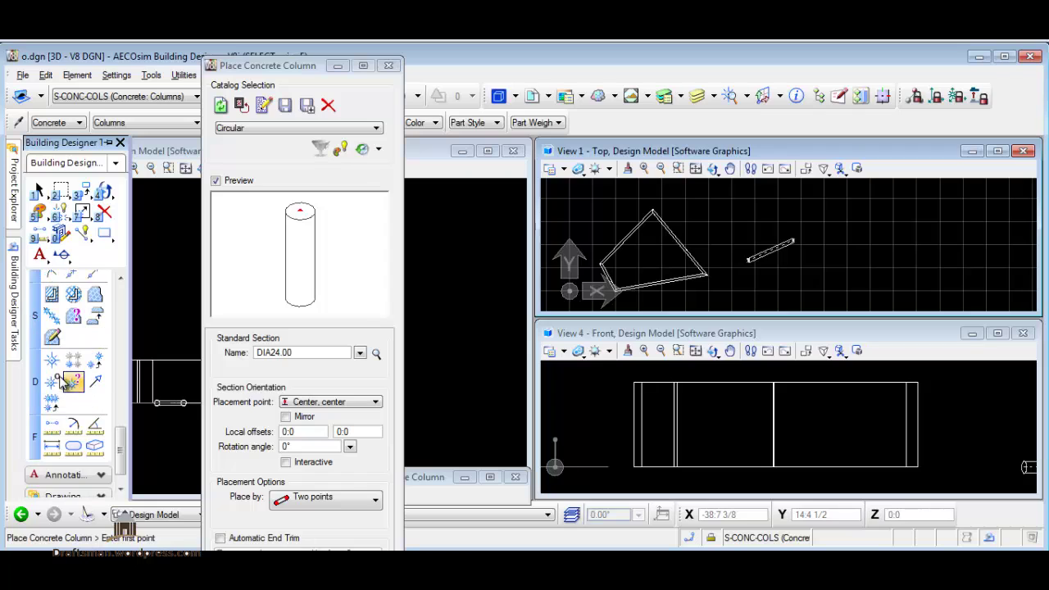
click(94, 492)
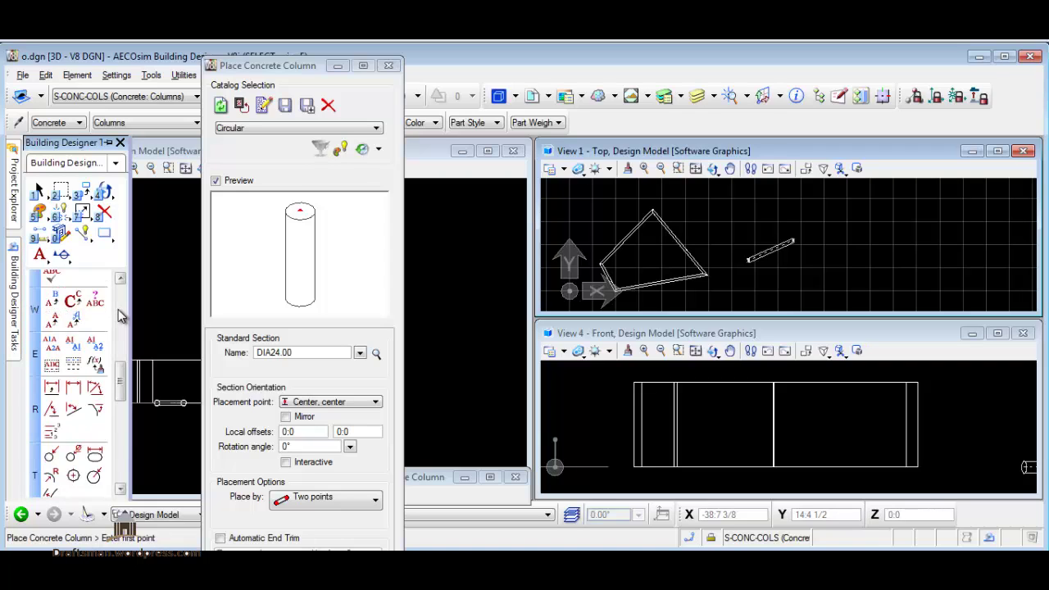
scroll(120, 315, up, 5)
scroll(120, 316, up, 5)
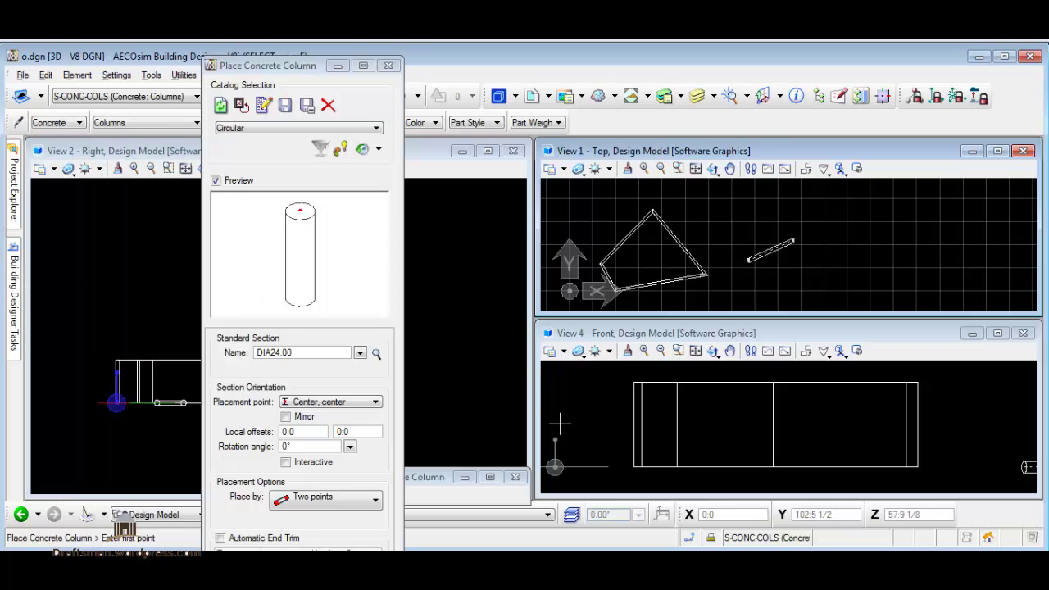
click(989, 537)
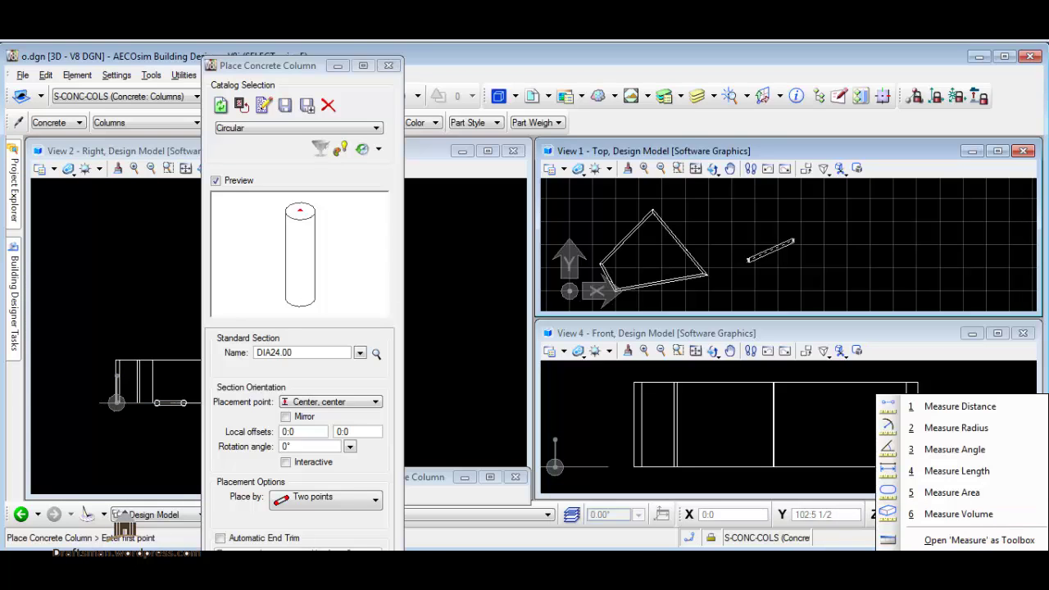